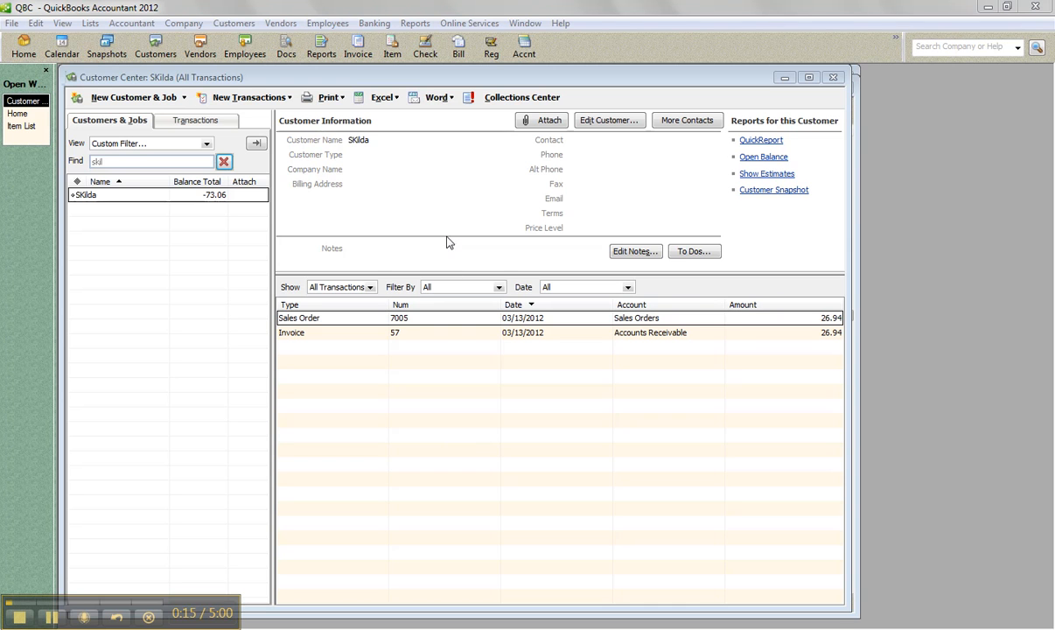
Step: Start a new bank deposit without selecting any of the listed payments
click(435, 190)
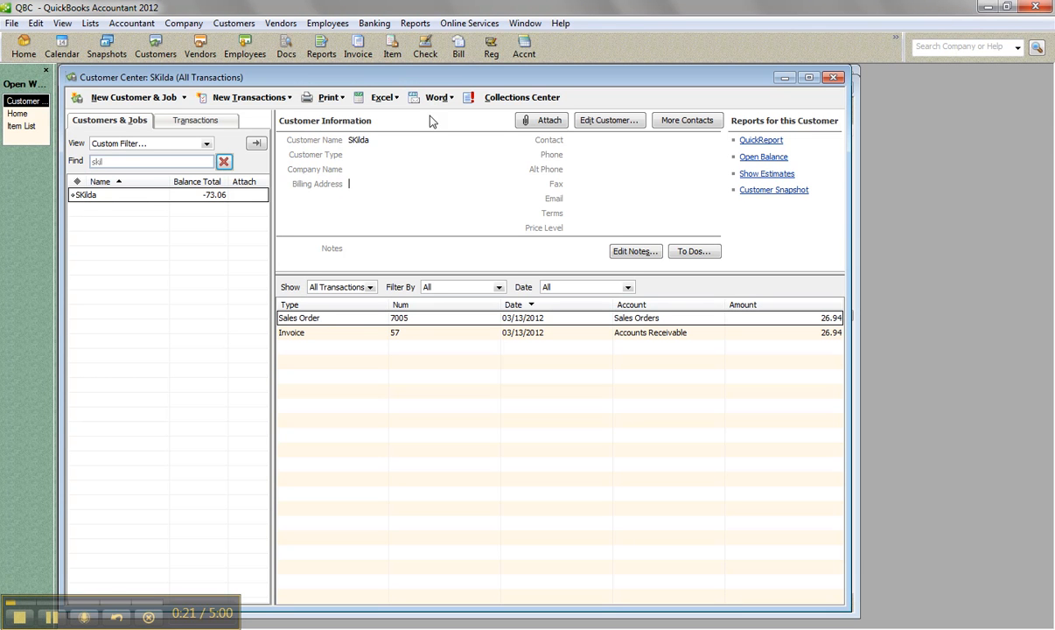
click(375, 23)
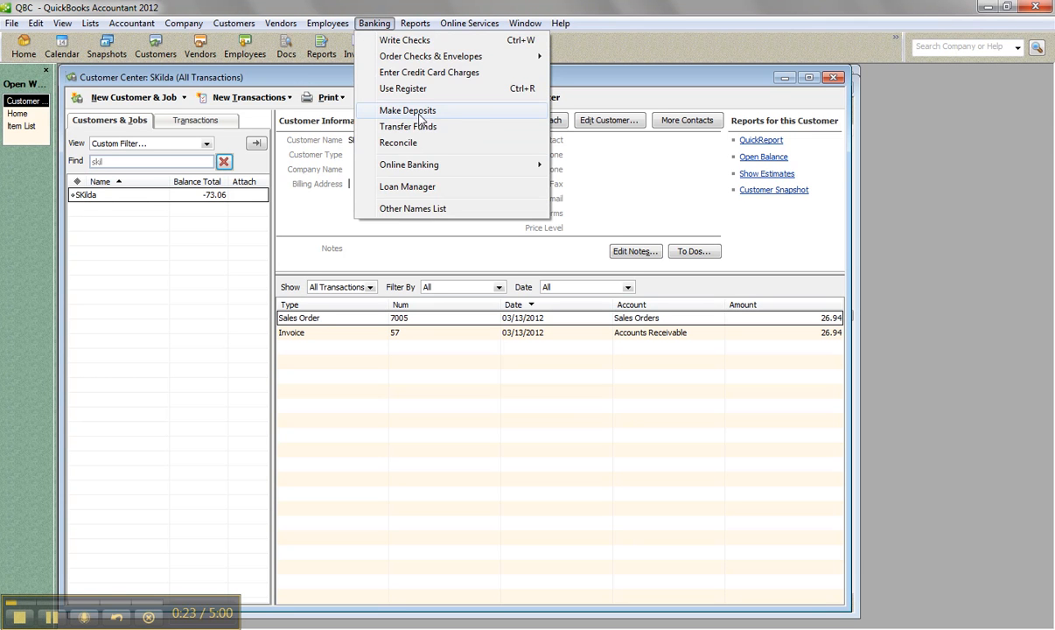
click(408, 111)
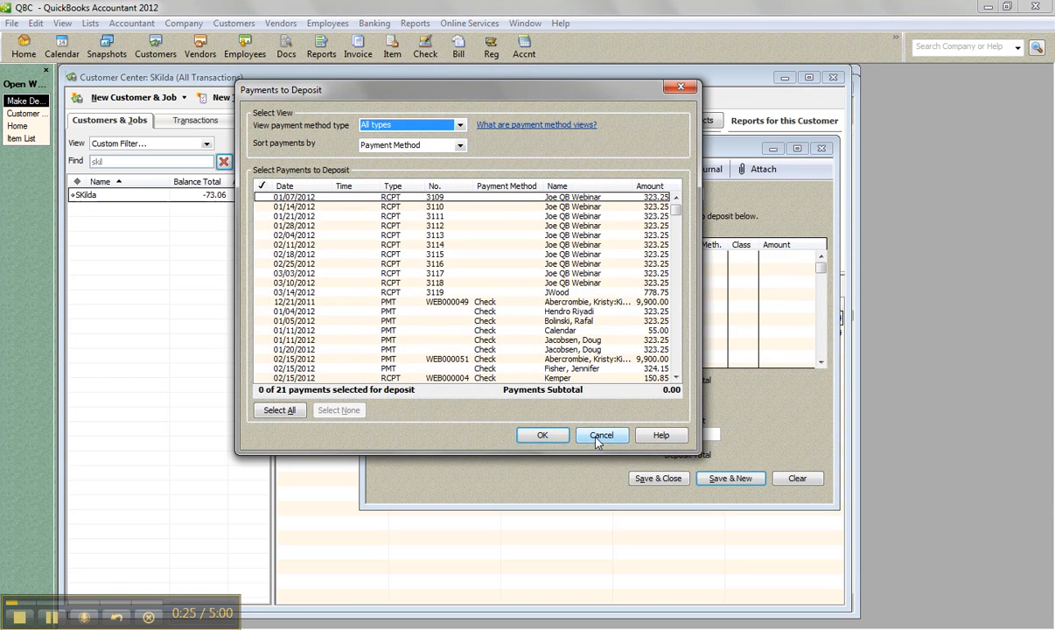
click(599, 435)
Step: Set the first deposit line as received from the Customer Center's filtered customer, using the Accounts Receivable account
click(479, 256)
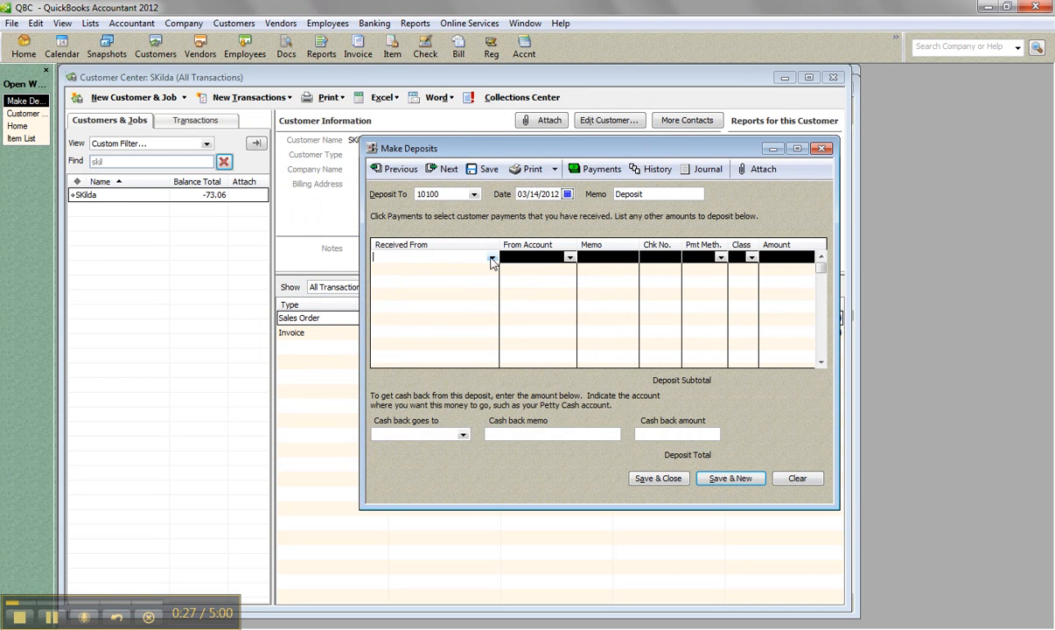
click(490, 259)
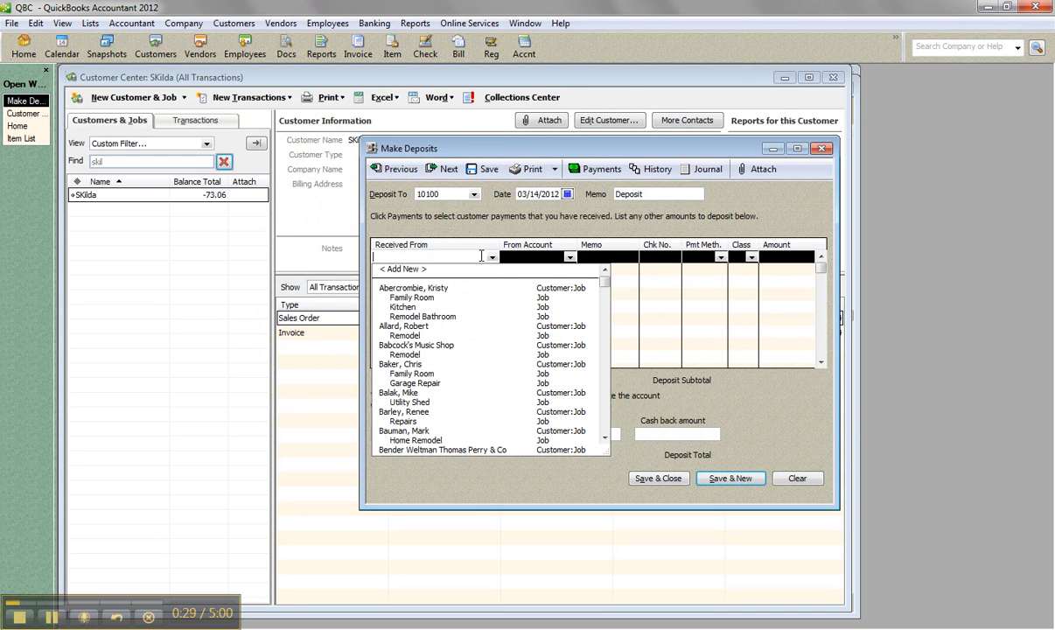
text(sk)
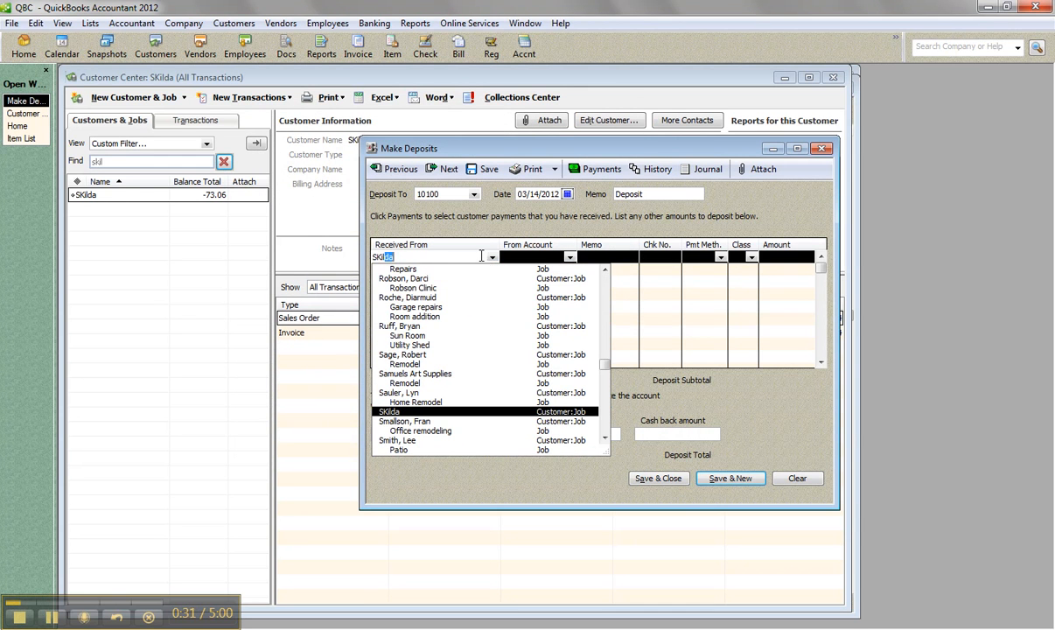
key(Tab)
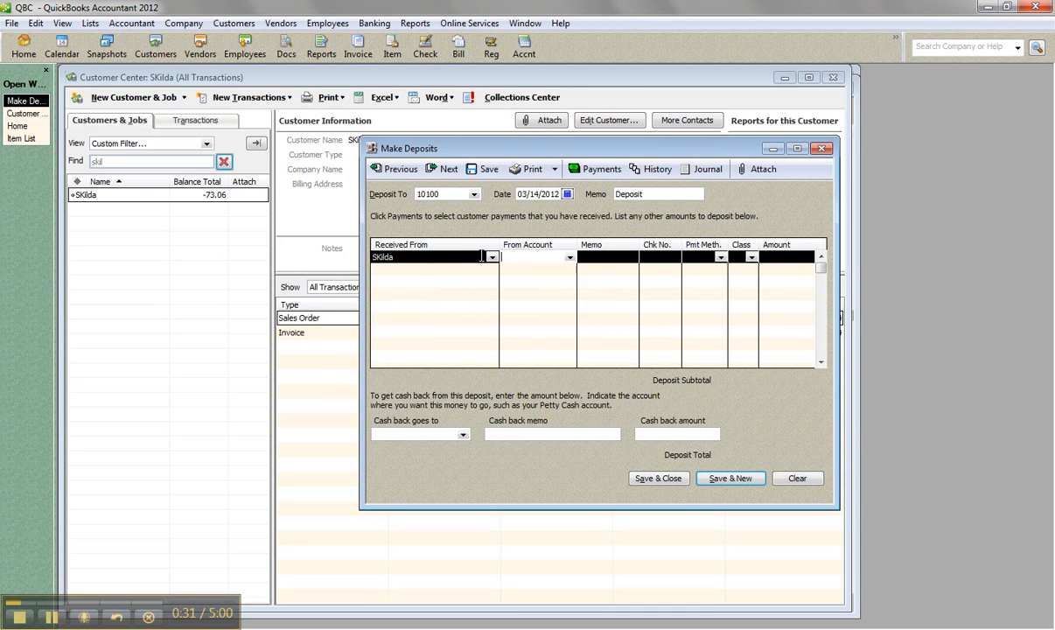
click(569, 258)
click(525, 319)
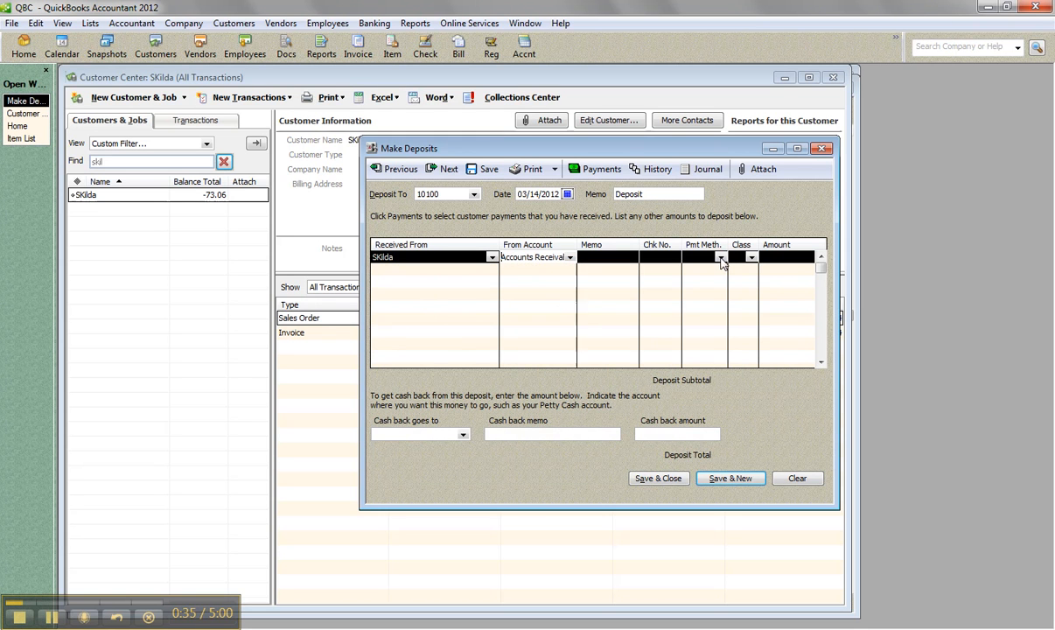
Step: Enter an amount of 25 and the memo "upfront deposit" on the deposit line, then save and close the deposit
click(774, 258)
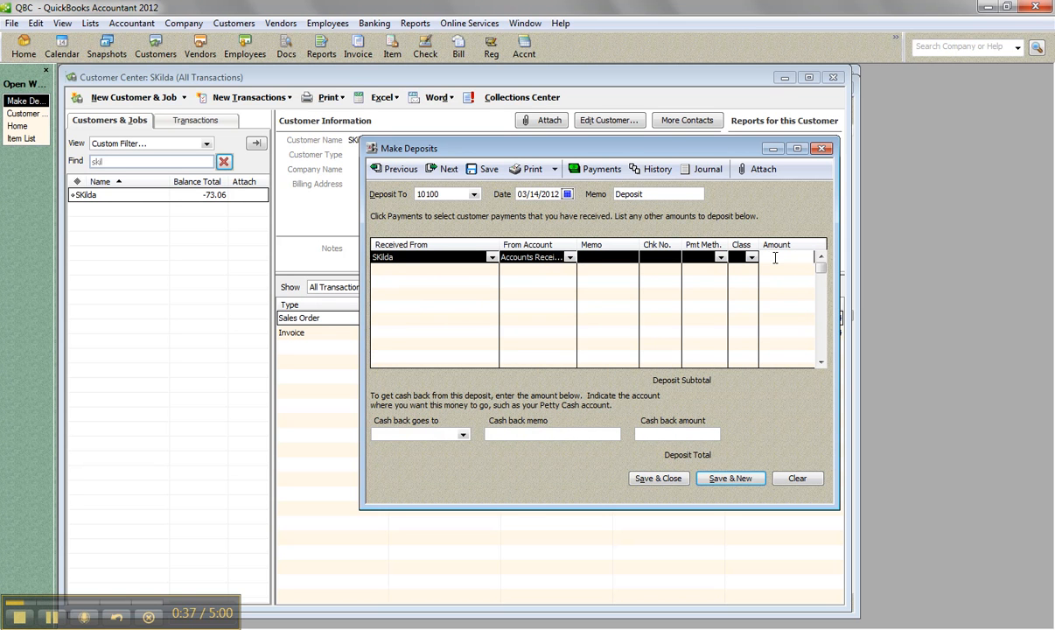
text(25)
drag(665, 152, 562, 150)
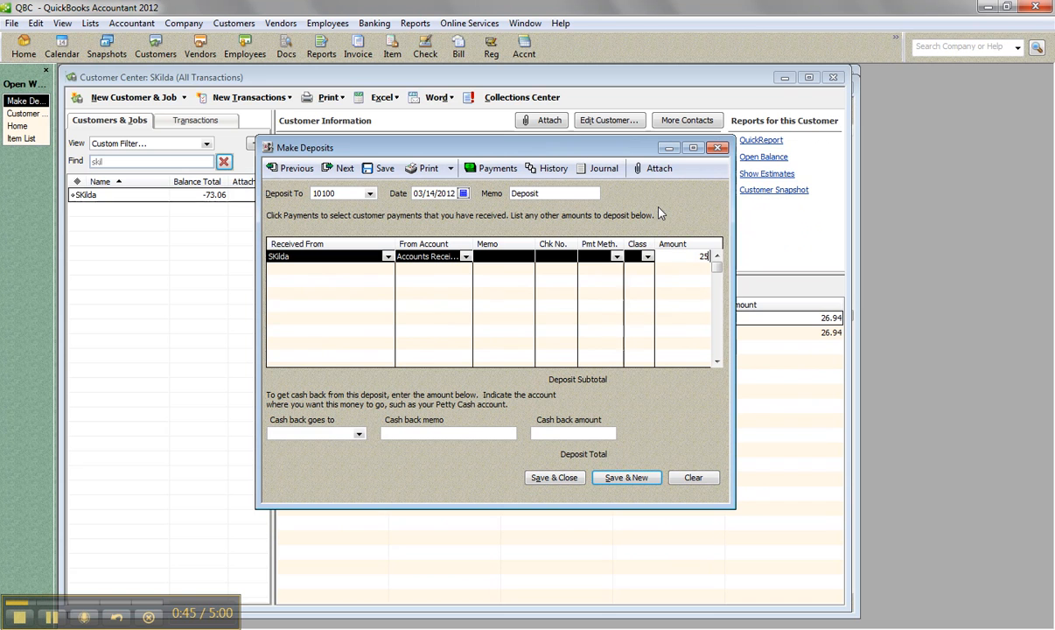
click(497, 257)
text(u)
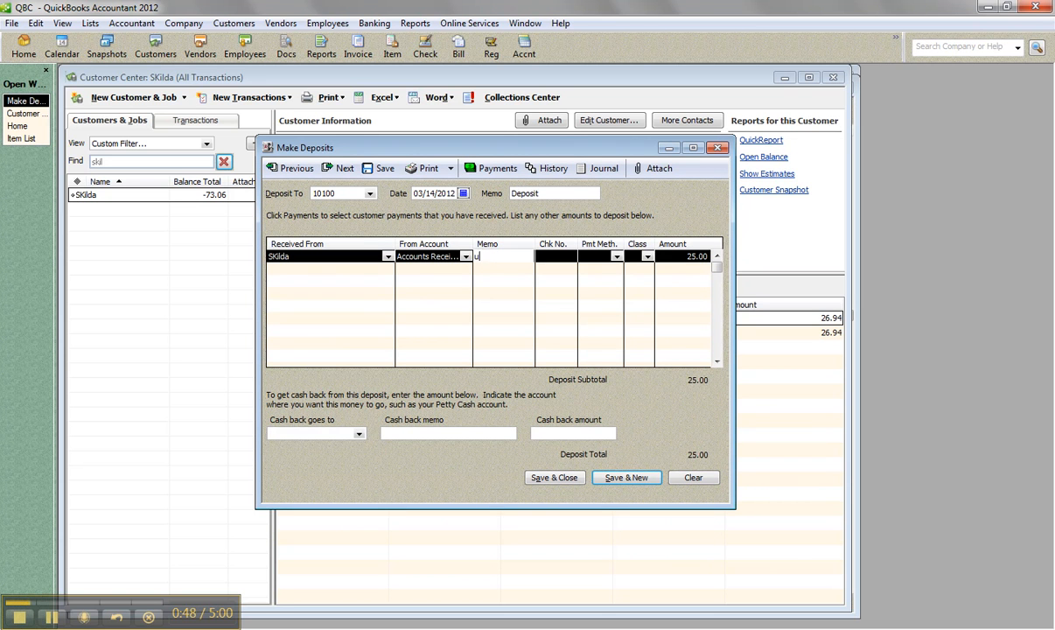
text(pr)
key(BackSpace)
text(front deposit)
click(554, 477)
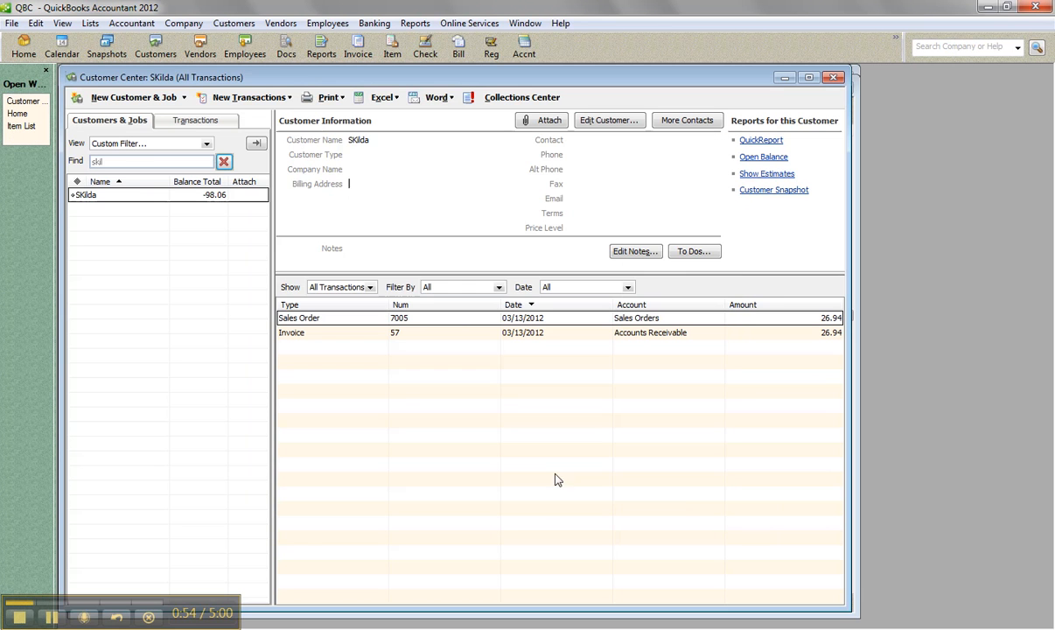
Step: Examine the credits available for the customer's 03/13/2012 invoice in a customer payment, and close the payment without saving
right_click(193, 194)
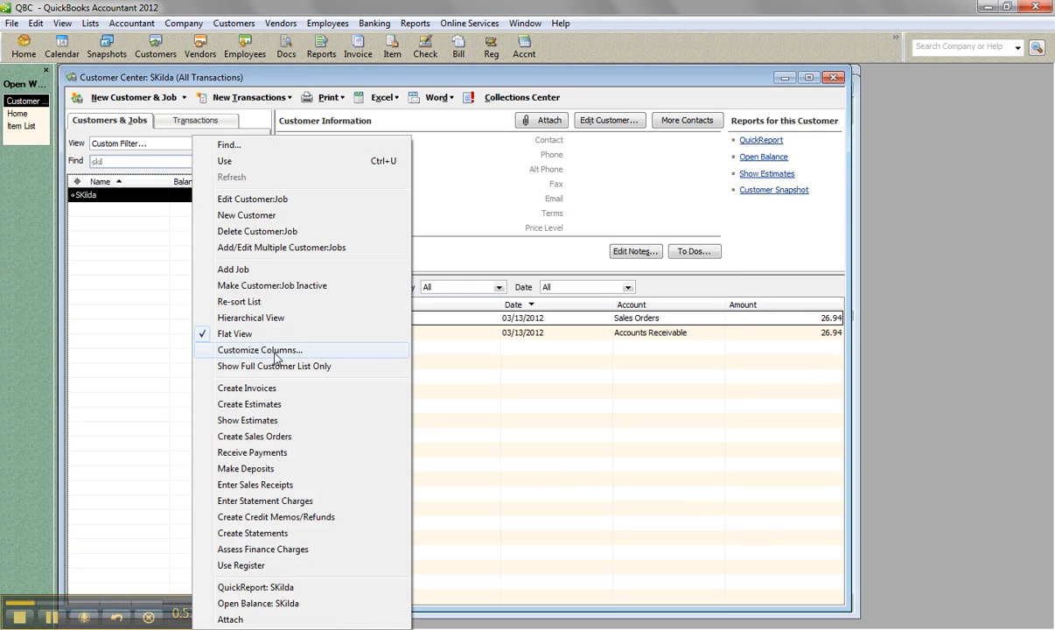
click(260, 452)
click(301, 325)
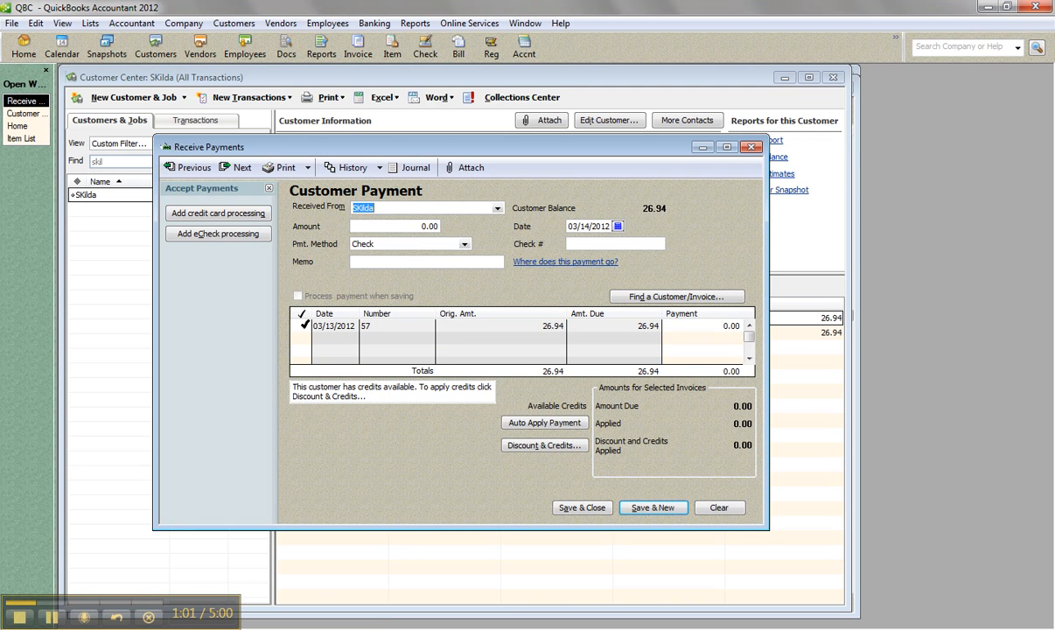
click(521, 447)
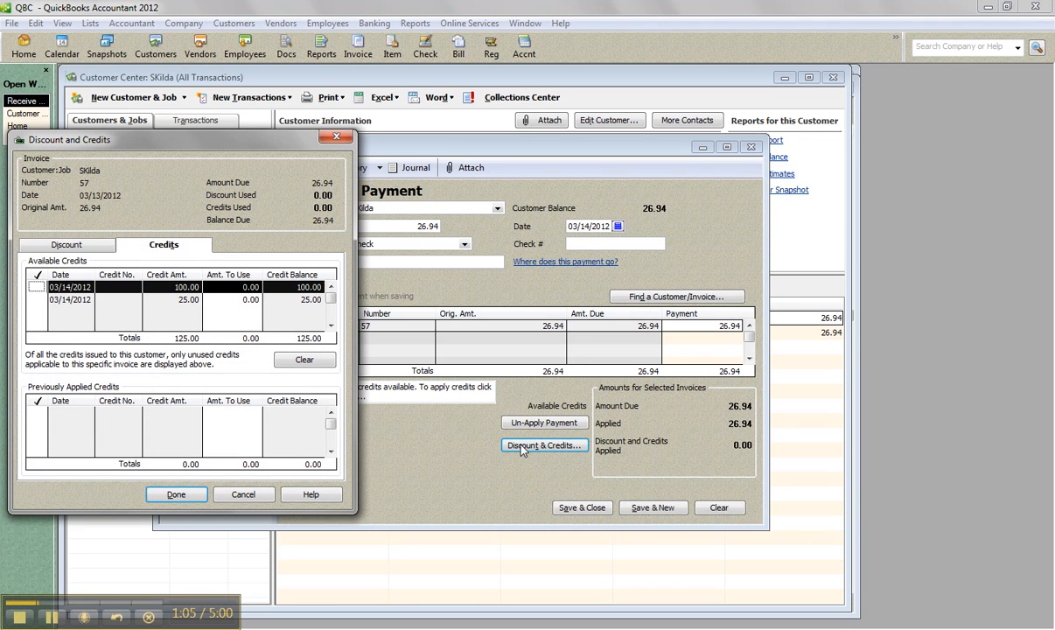
click(335, 136)
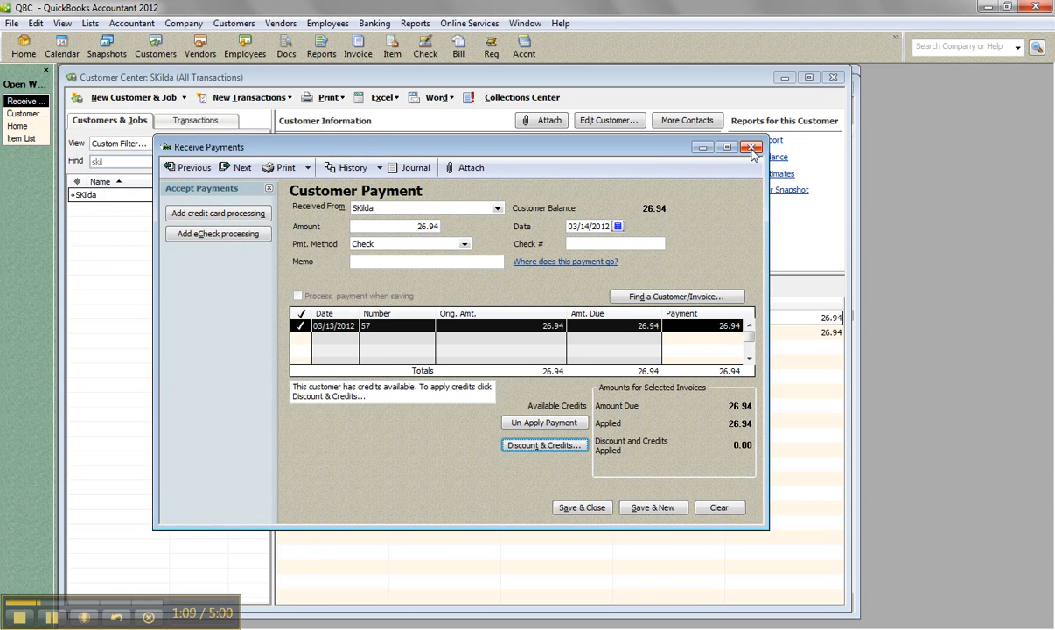
click(753, 149)
click(499, 194)
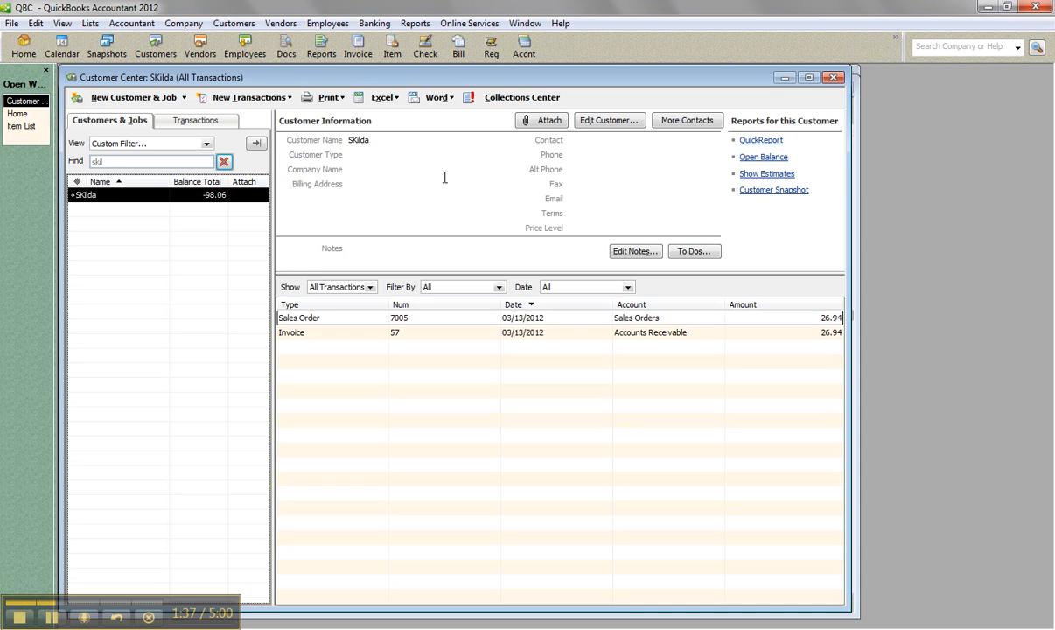
Step: Change the Deposit item's account in the Item List to Customer Deposits, without updating existing transactions
click(90, 23)
click(118, 56)
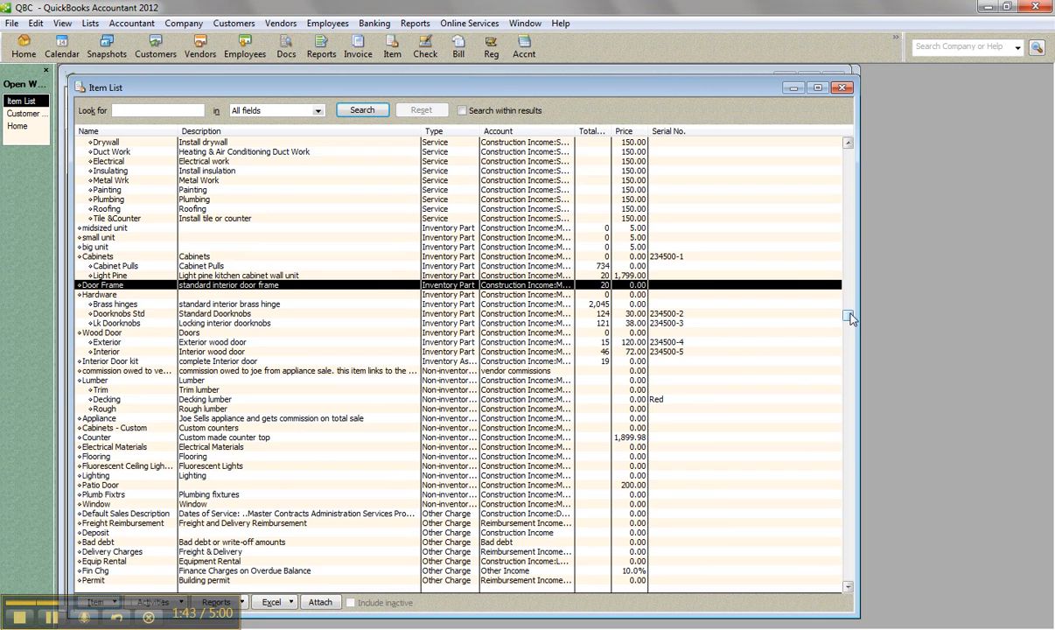
drag(850, 320, 791, 372)
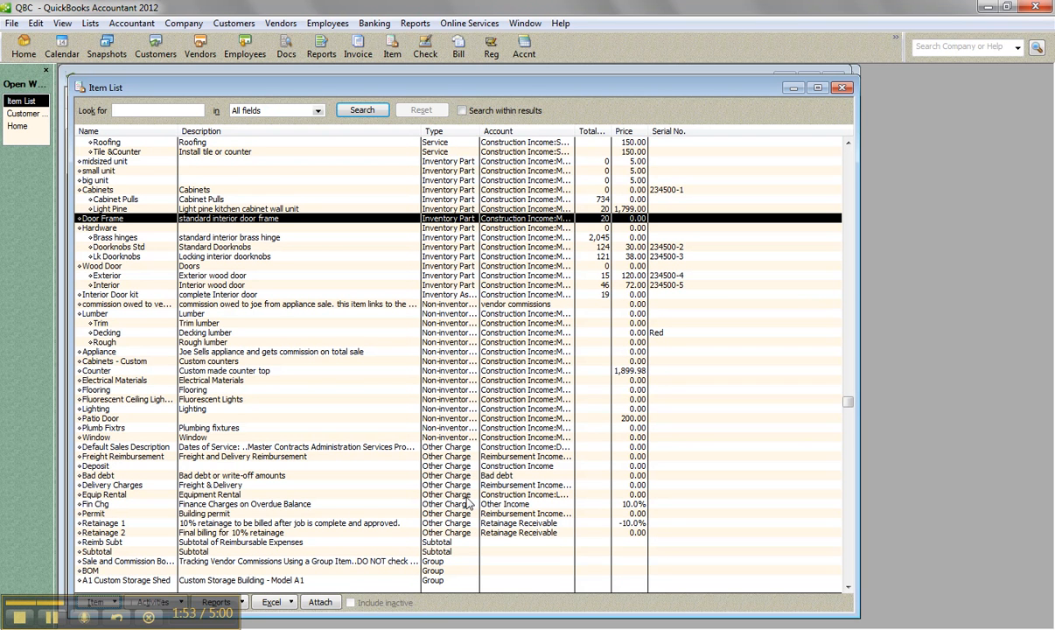
double_click(112, 465)
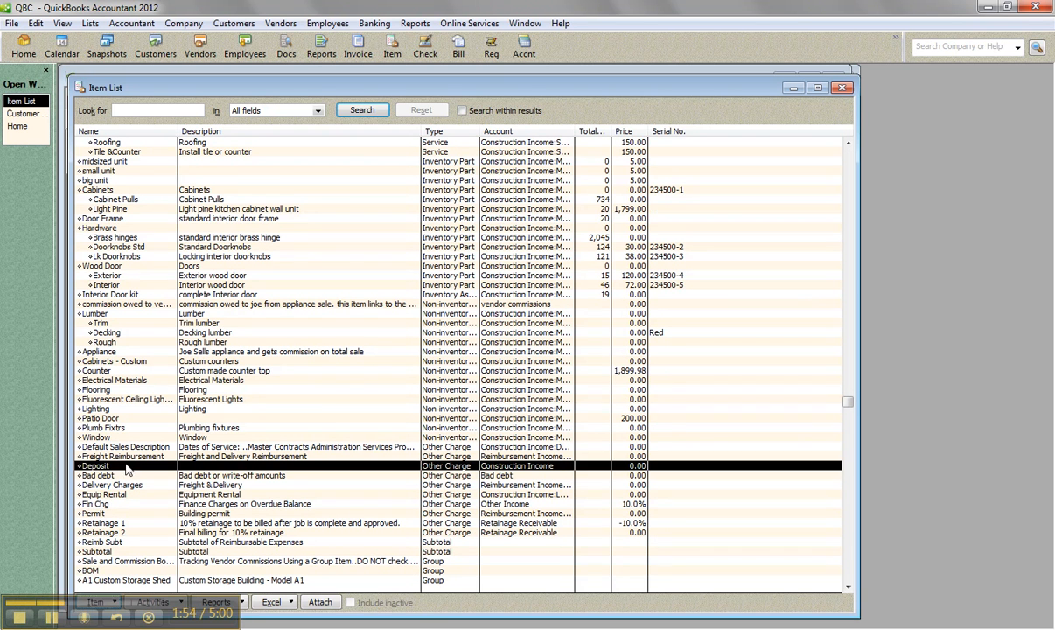
click(528, 327)
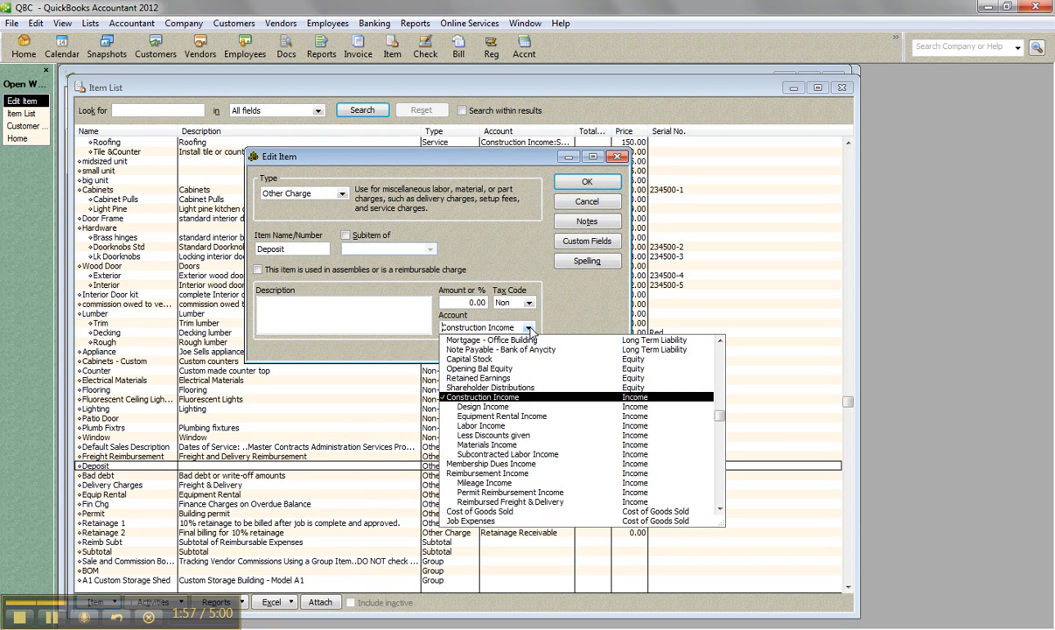
drag(720, 414, 720, 381)
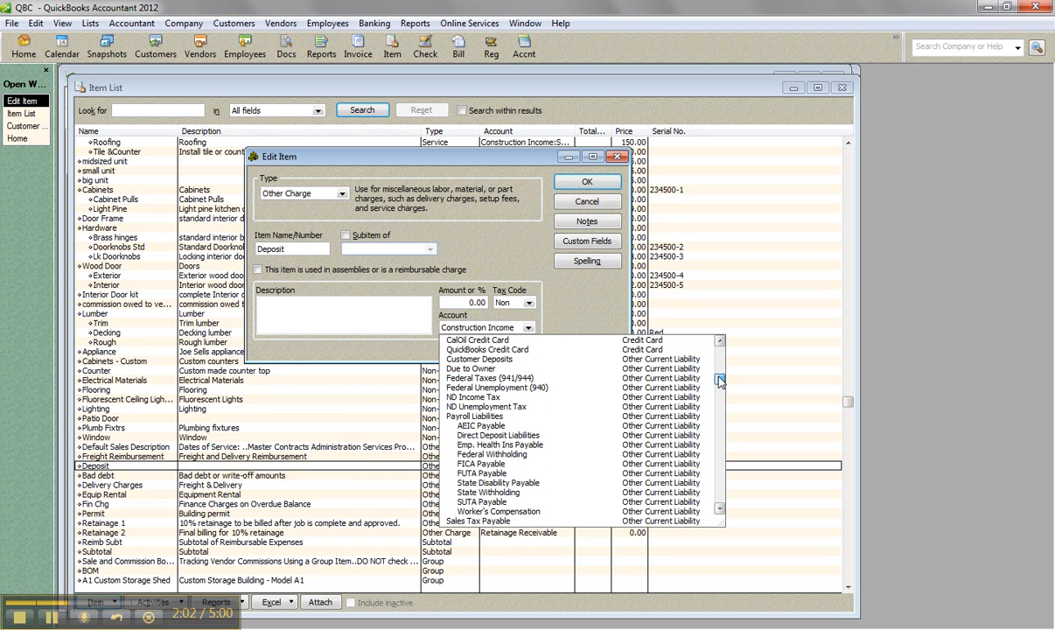
click(477, 357)
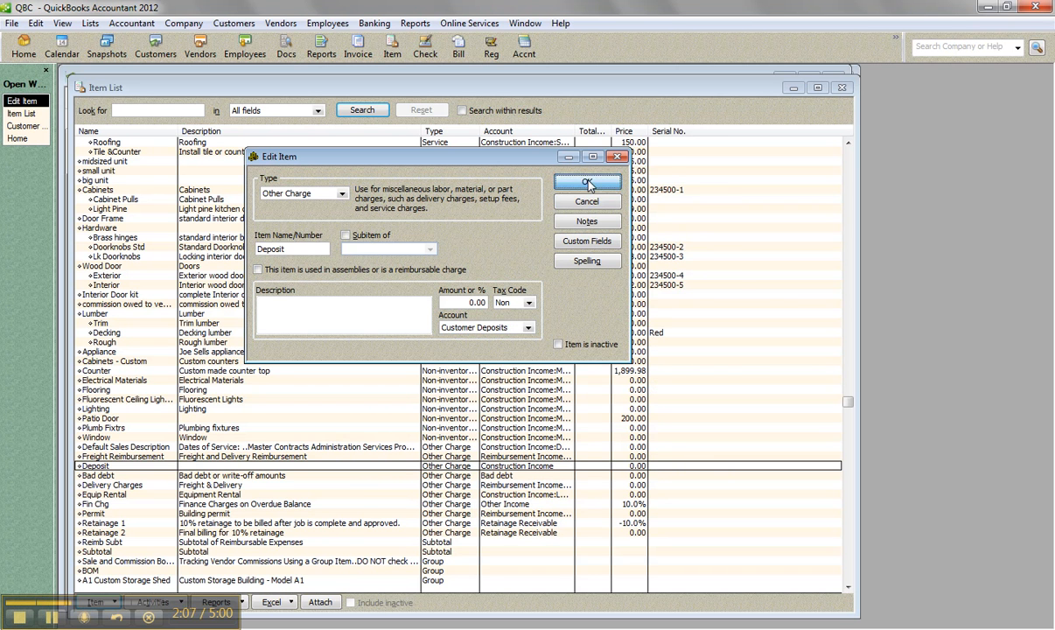
click(560, 181)
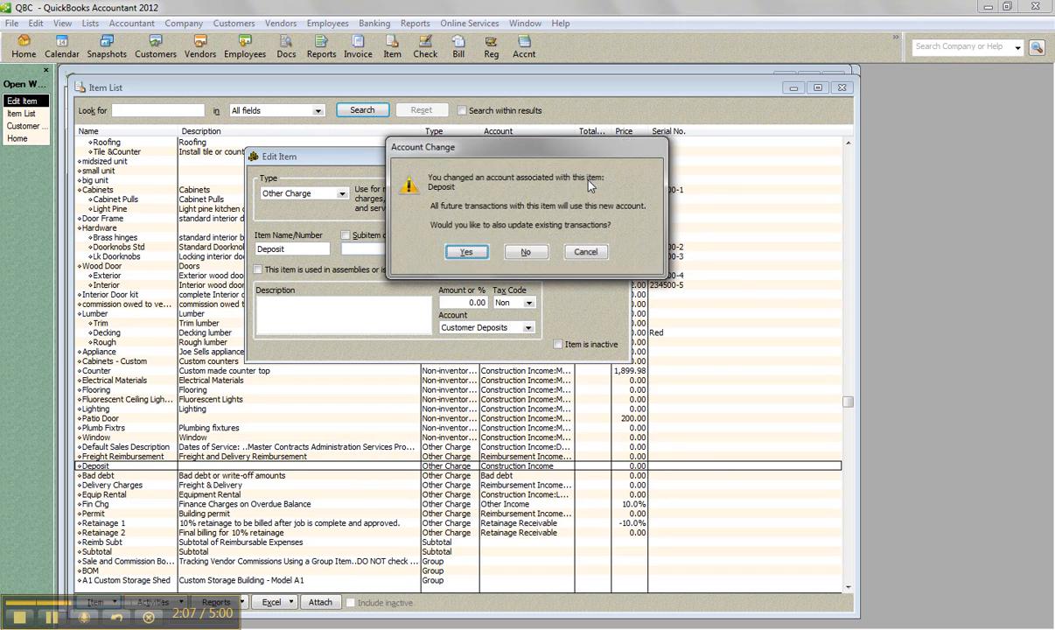
click(526, 253)
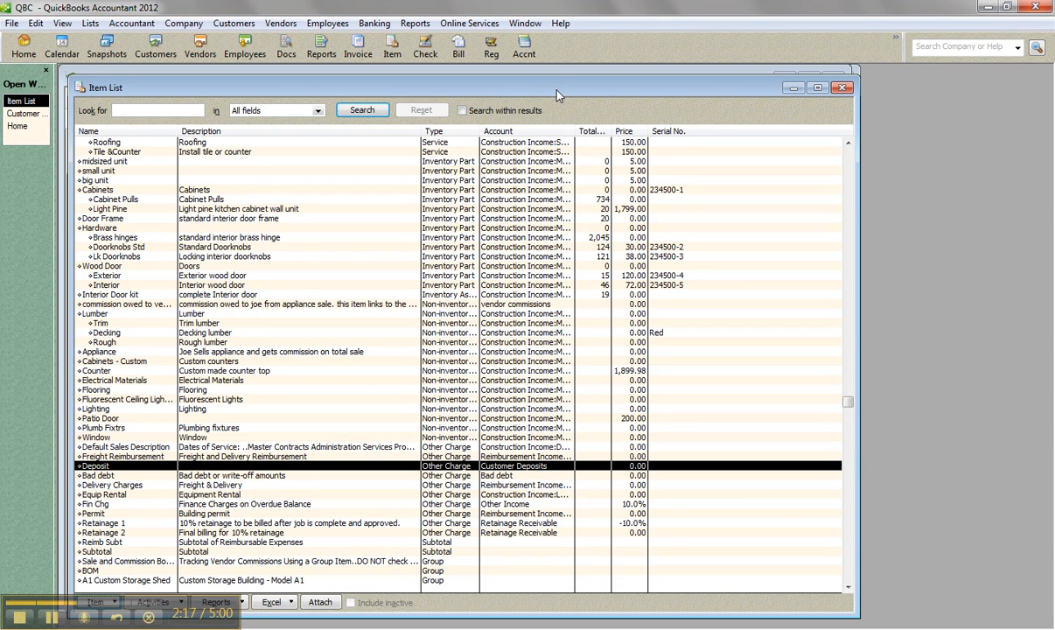
Step: Start a sales receipt for the same customer, dismissing the blank transaction warning
click(236, 26)
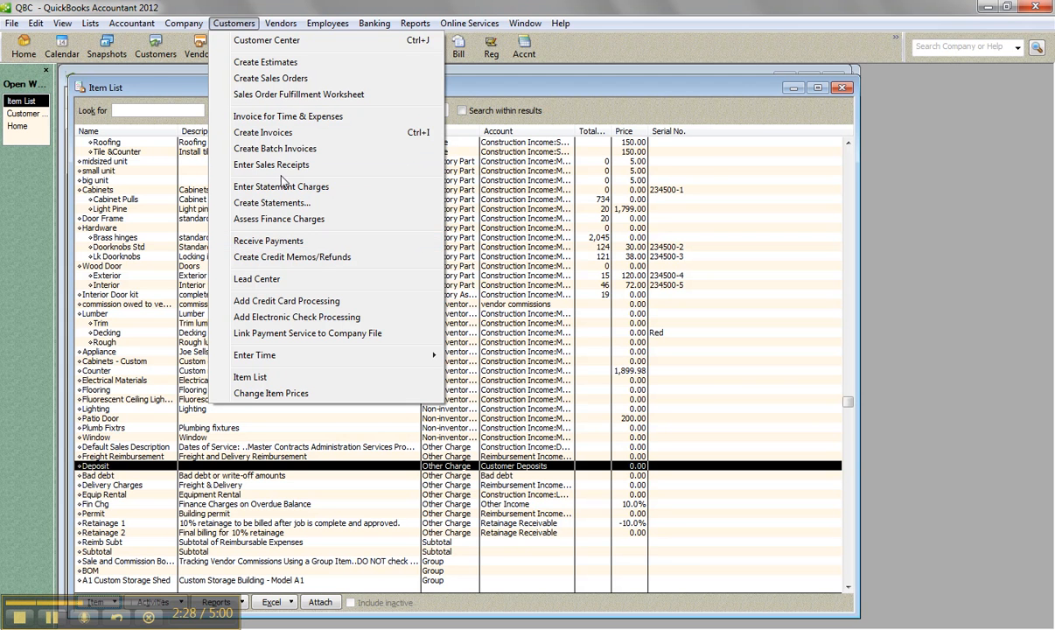
click(276, 165)
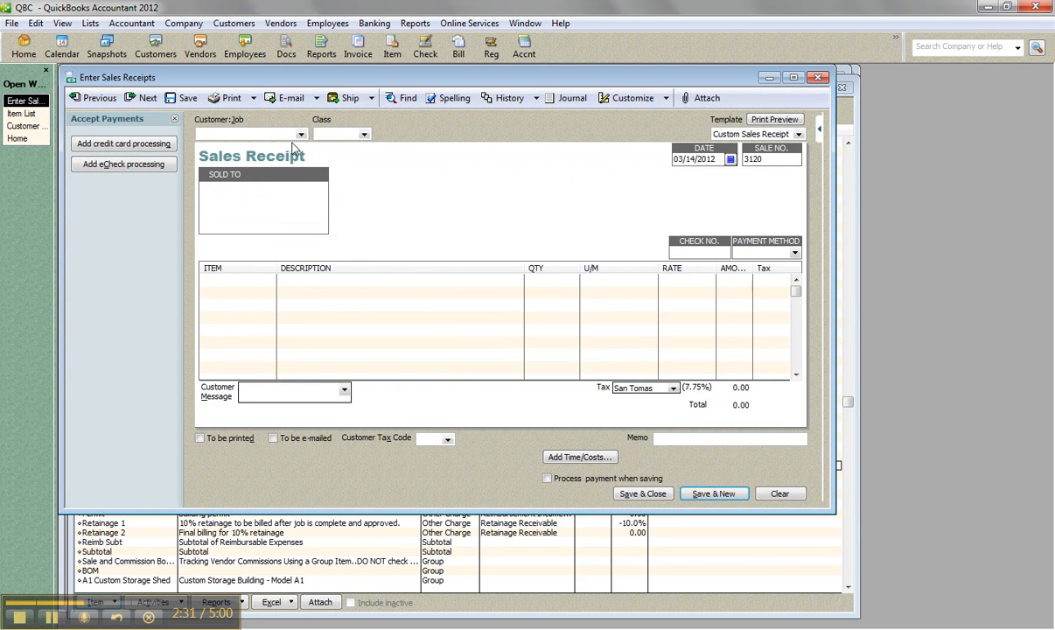
text(jo)
key(Tab)
click(219, 225)
click(331, 257)
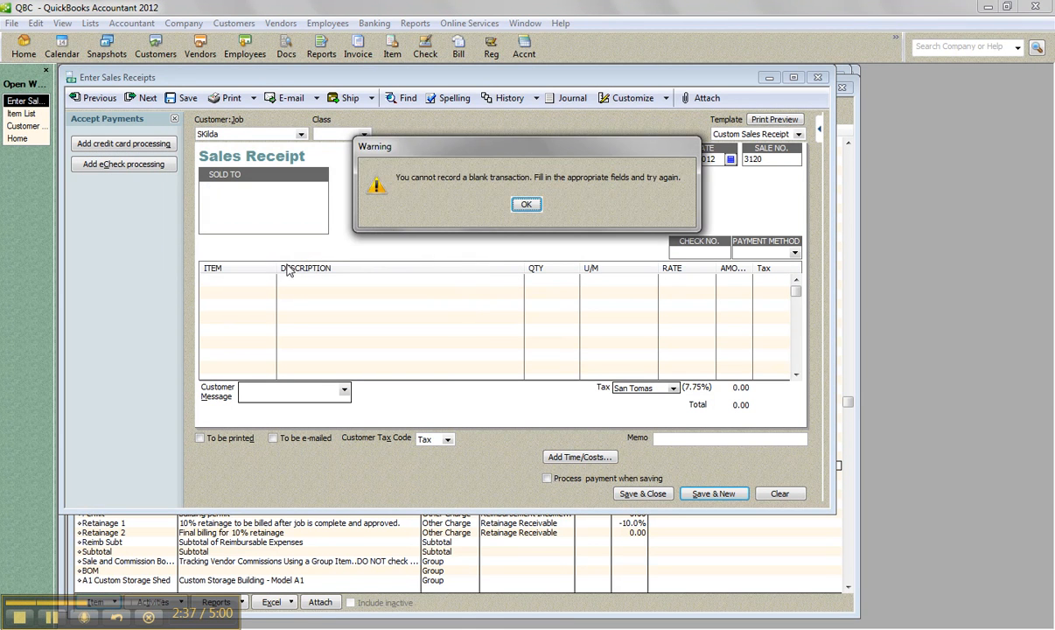
click(525, 206)
Step: Add the Deposit item to the sales receipt with an amount of 500, and save and close the receipt
click(256, 277)
click(269, 280)
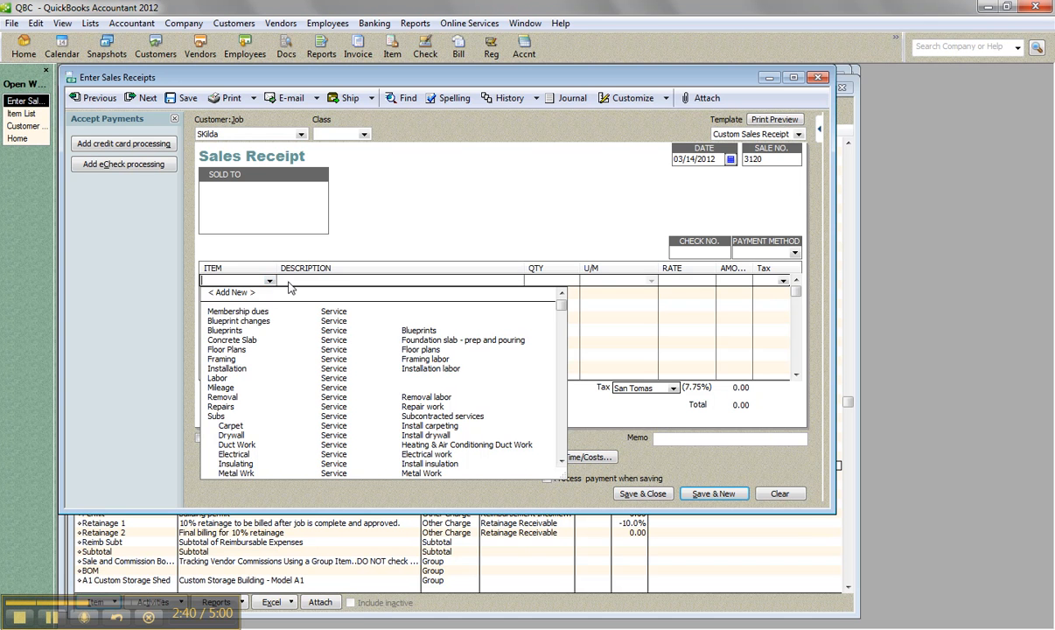
text(D)
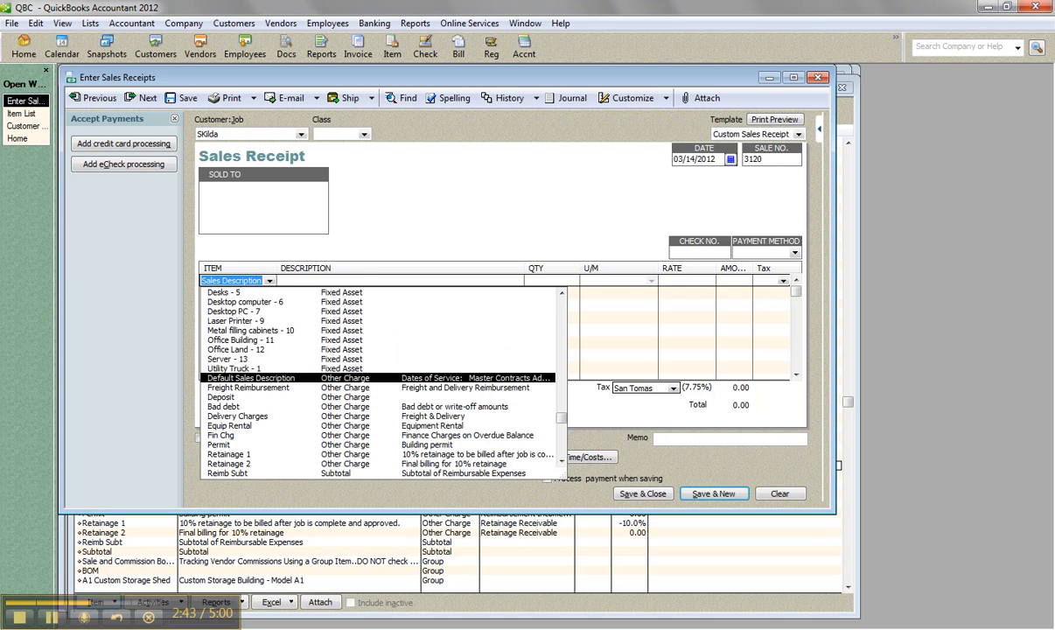
click(230, 398)
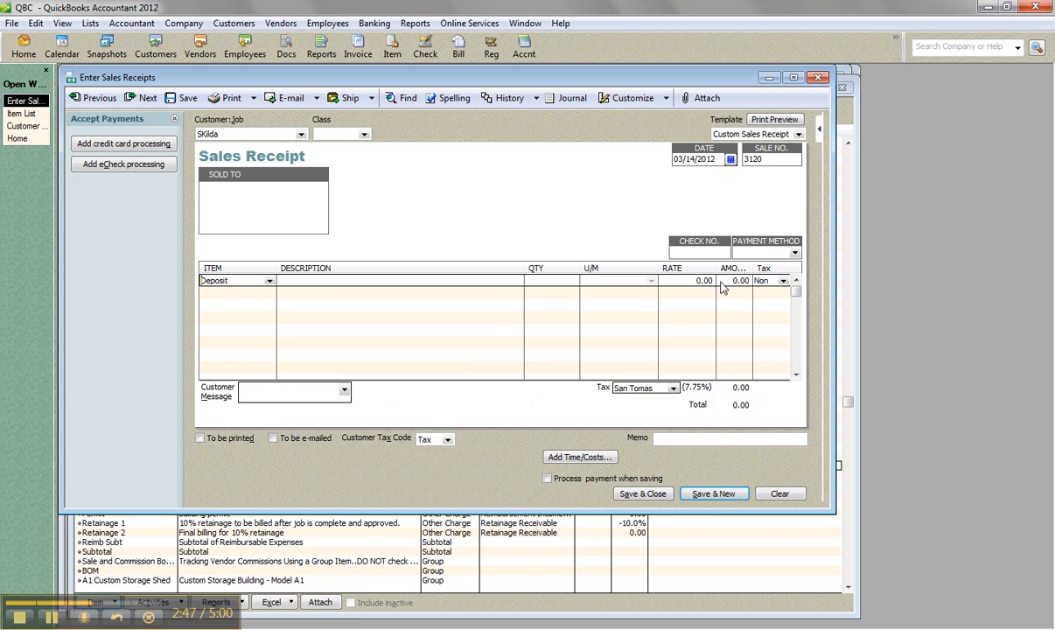
click(793, 78)
click(962, 257)
text(500)
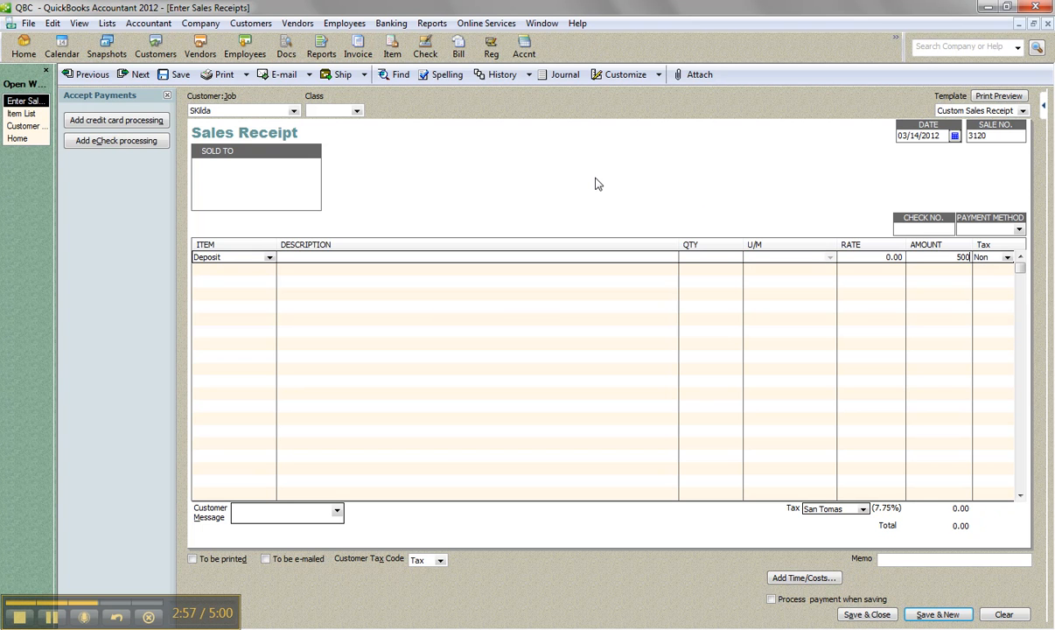
click(857, 618)
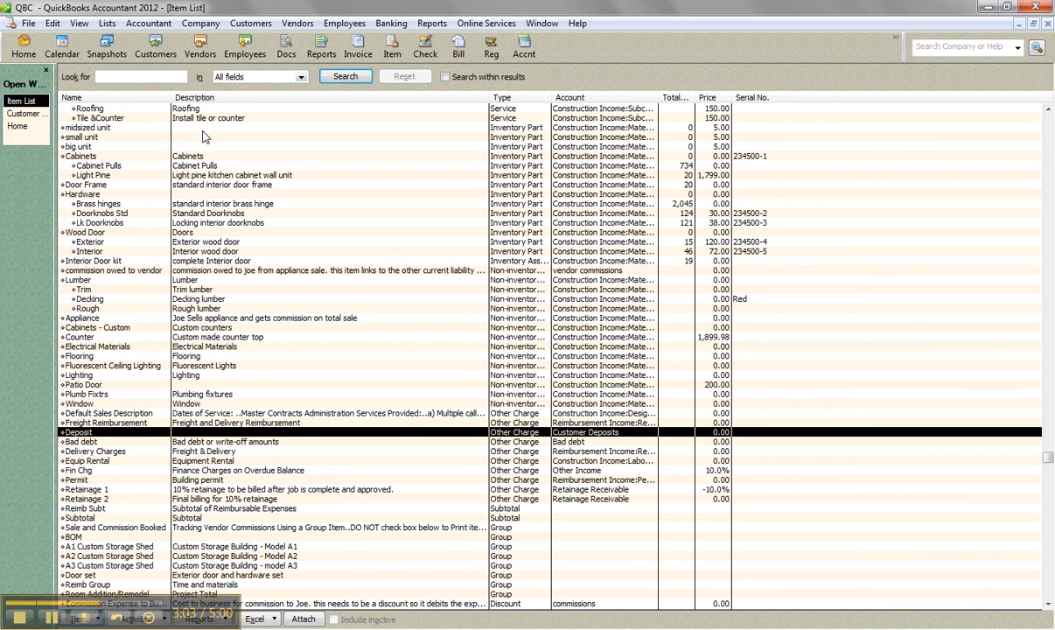
Step: Open the Chart of Accounts to check the Customer Deposits account
click(157, 25)
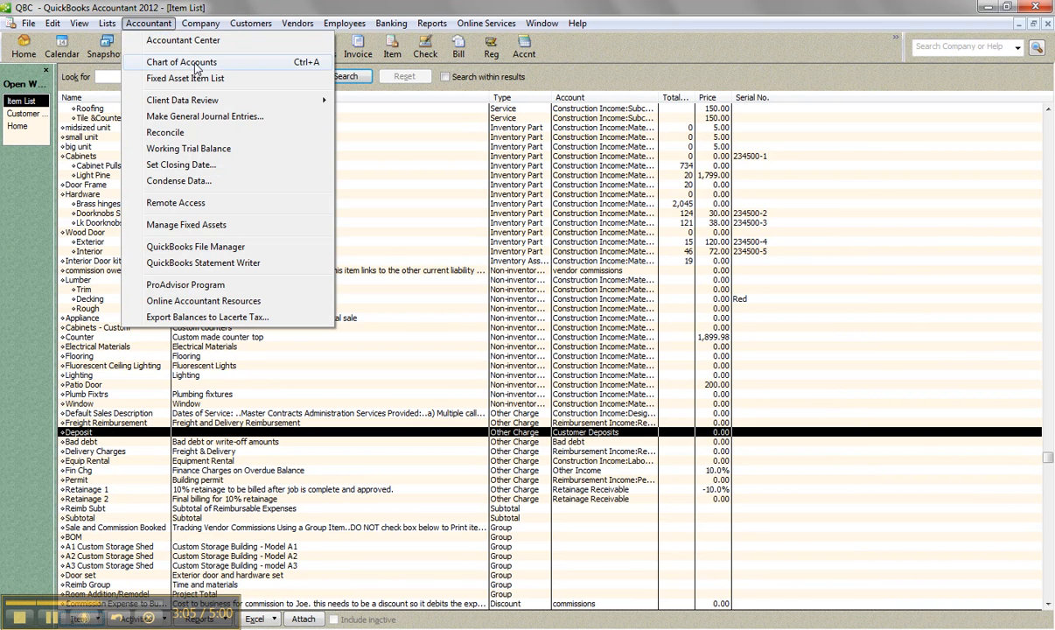
click(245, 58)
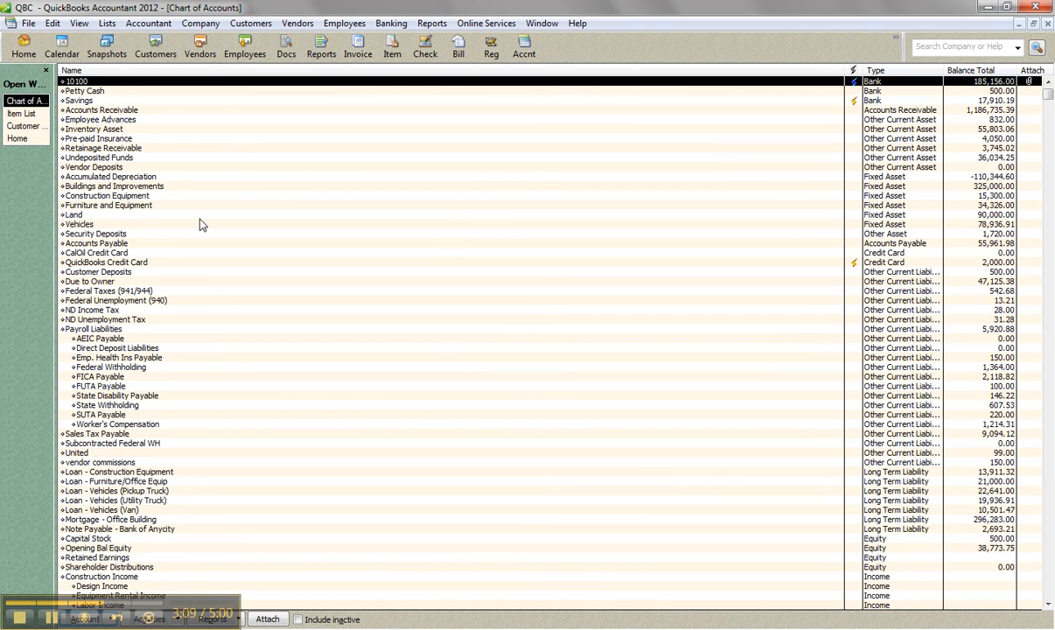
Step: Select the Customer Deposits account in the Chart of Accounts to examine its balance
click(160, 273)
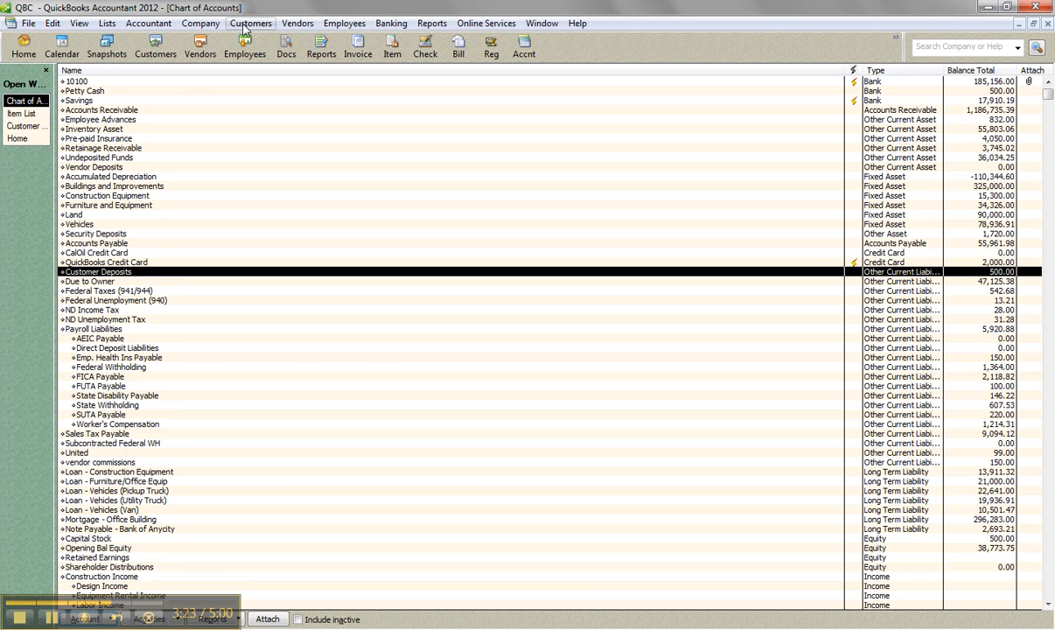
Step: Create a new invoice for the same customer who paid the deposit
click(19, 138)
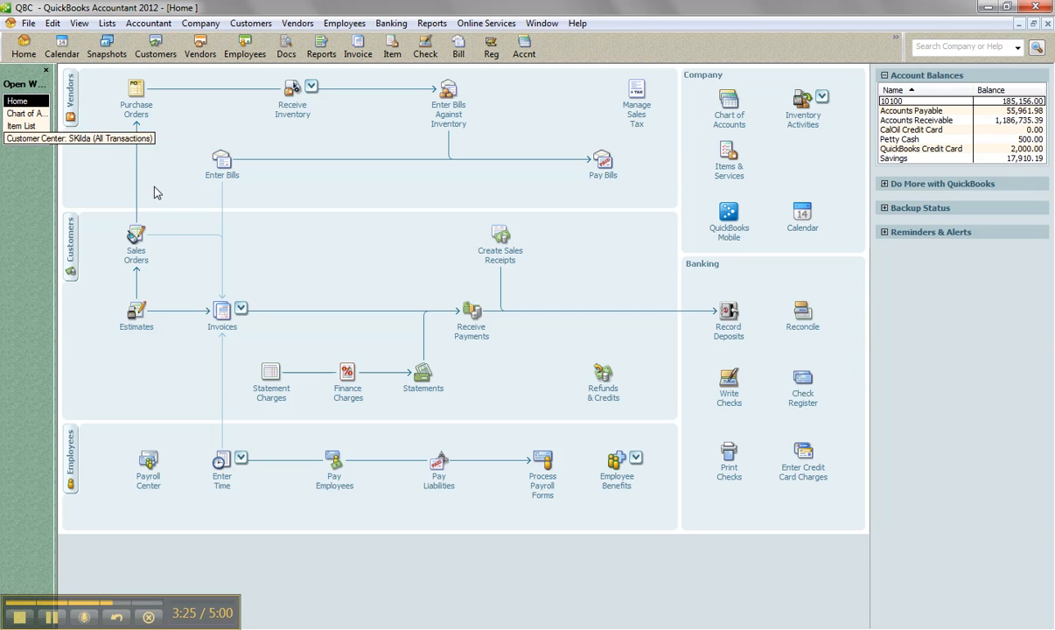
click(222, 310)
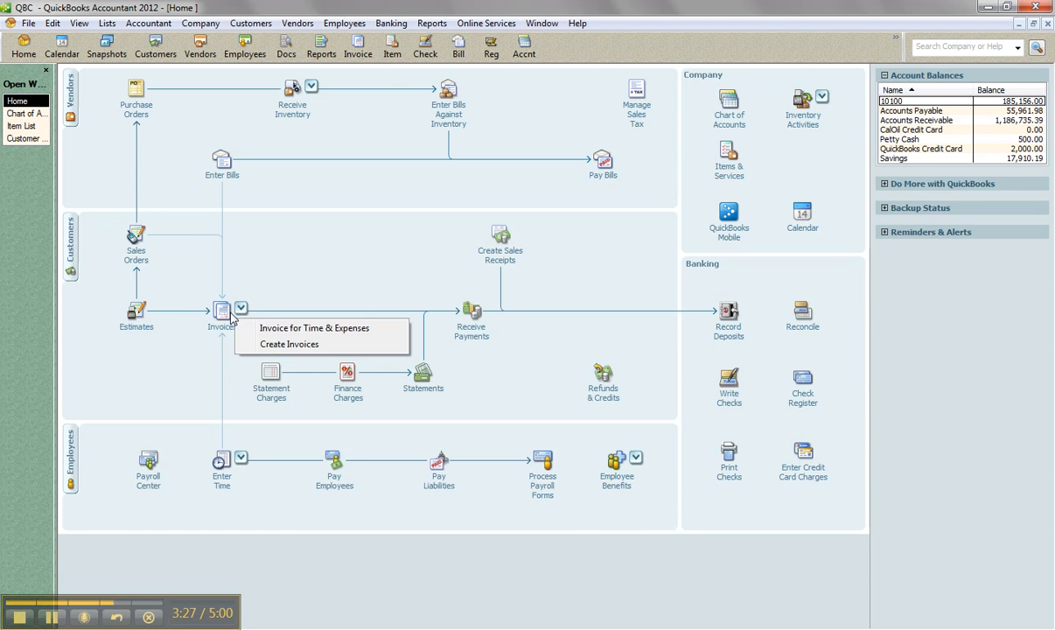
click(278, 343)
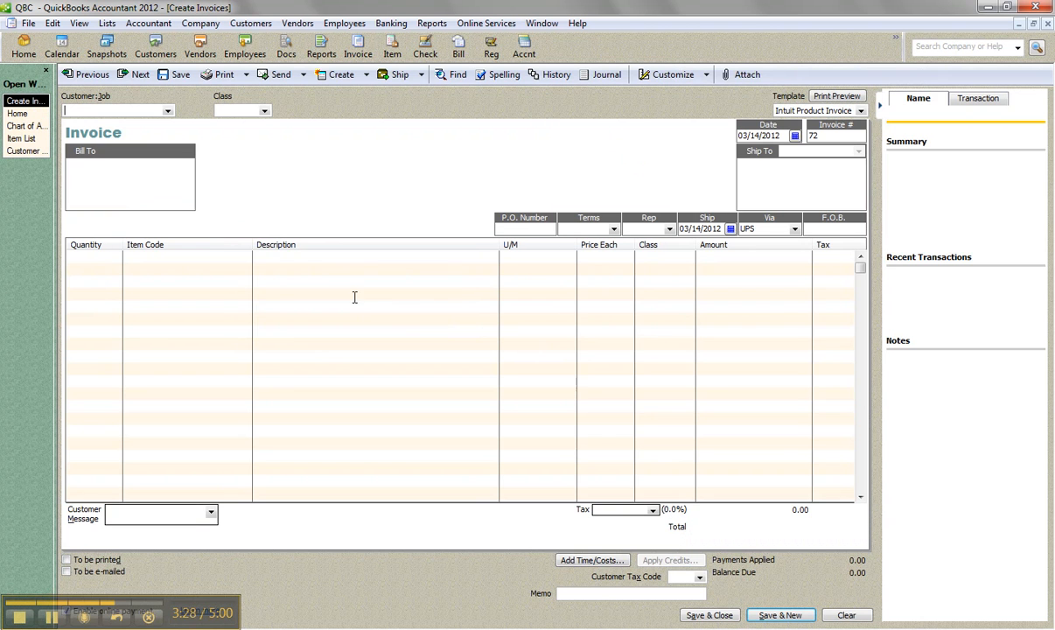
text(SKi)
key(Tab)
Step: Add the Labor item as the first invoice line with an amount of 2000
click(218, 225)
click(337, 257)
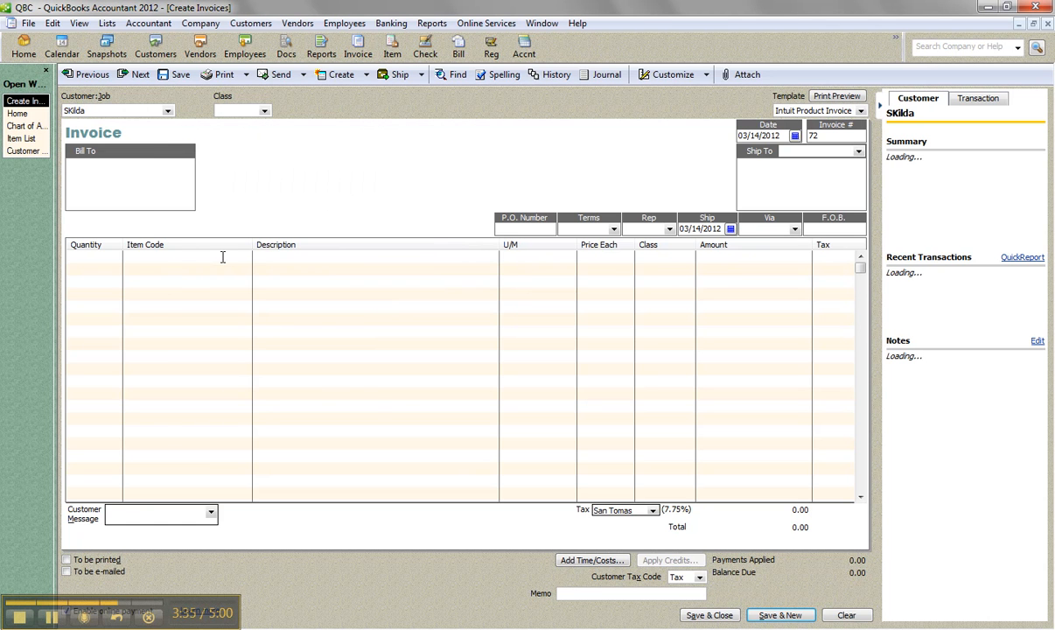
click(226, 255)
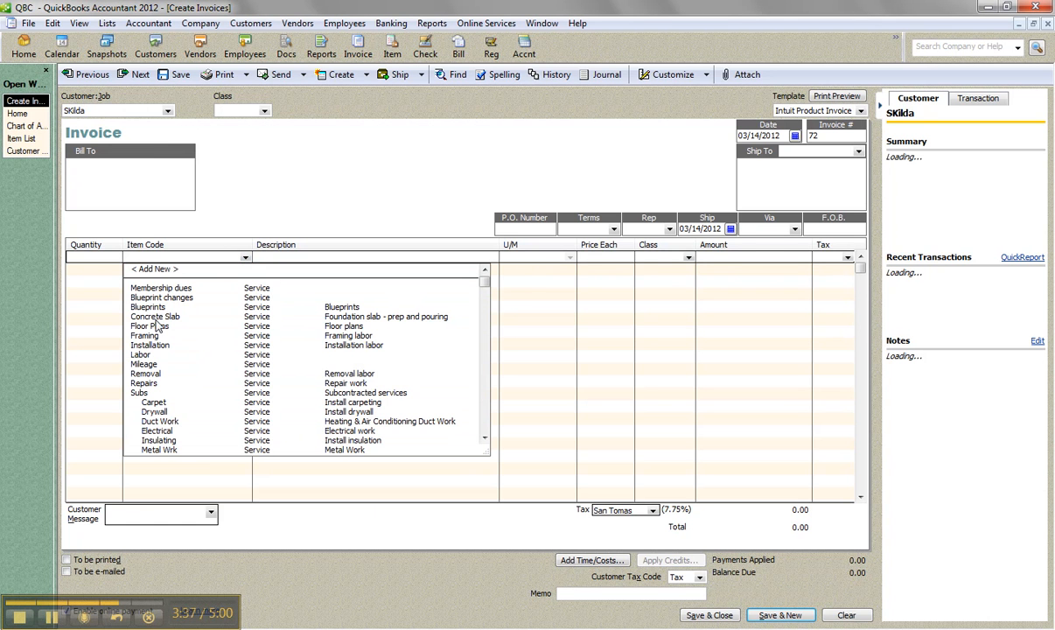
click(148, 355)
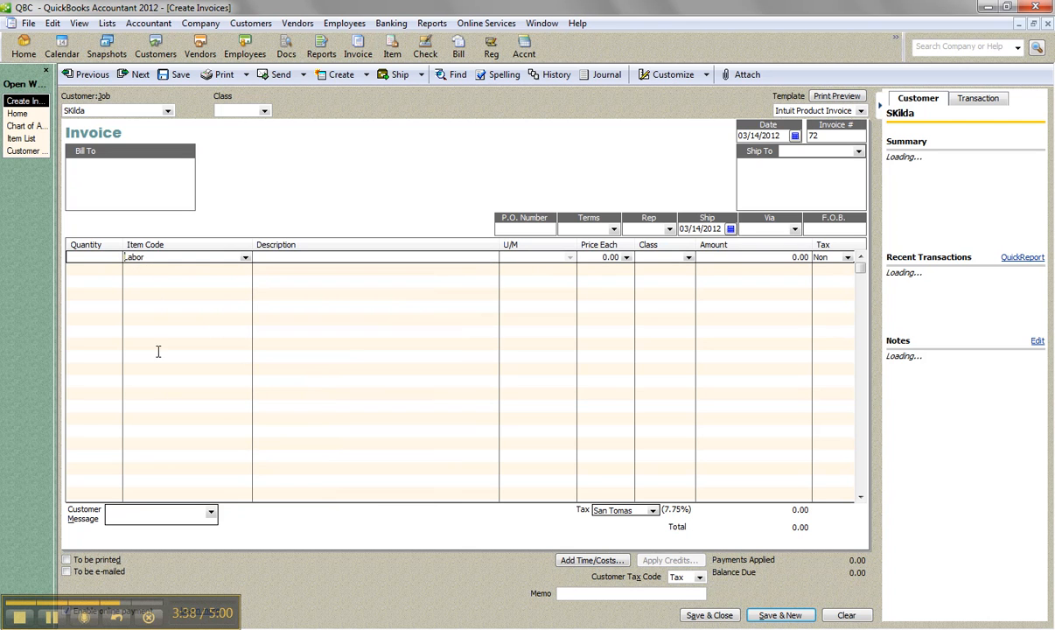
drag(788, 256, 842, 250)
text(2000)
Step: Add the Deposit item on the second invoice line with an amount of -500
click(232, 268)
click(244, 270)
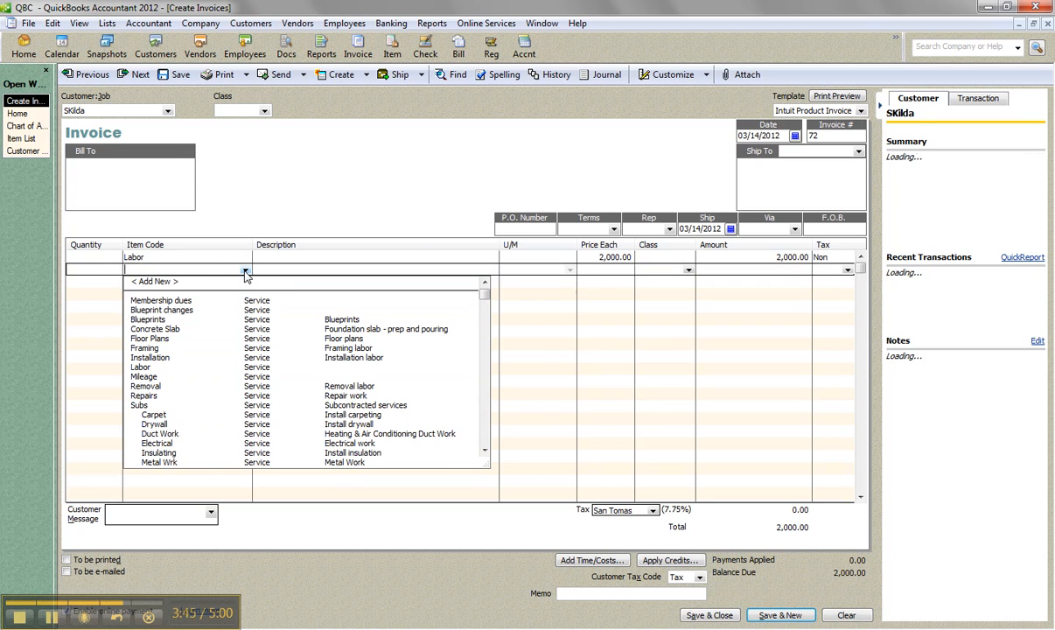
text(Deposit)
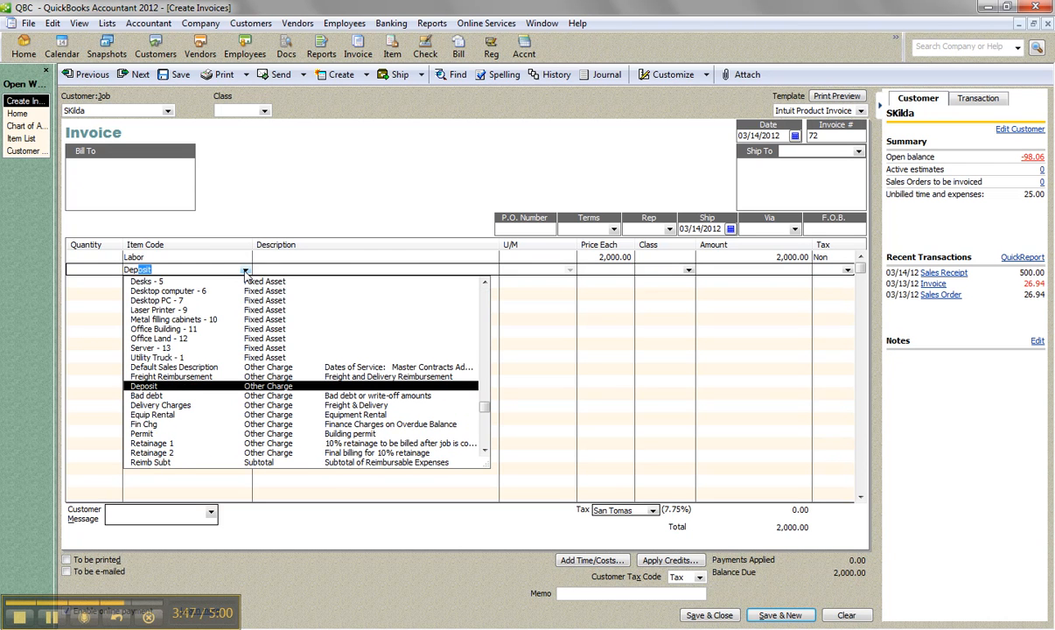
click(245, 271)
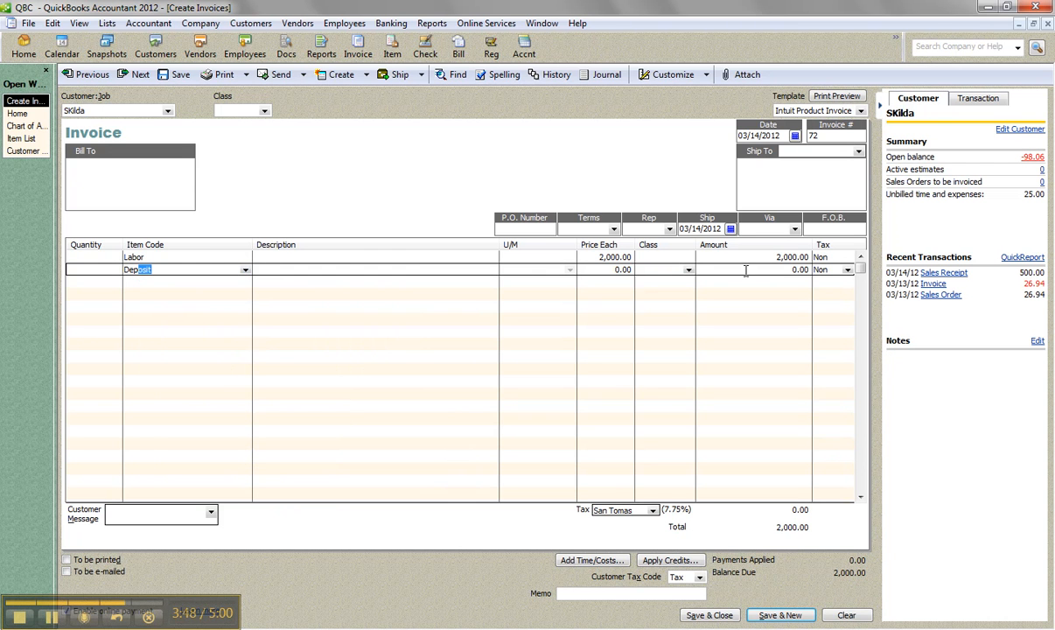
click(800, 269)
text(-500)
key(Tab)
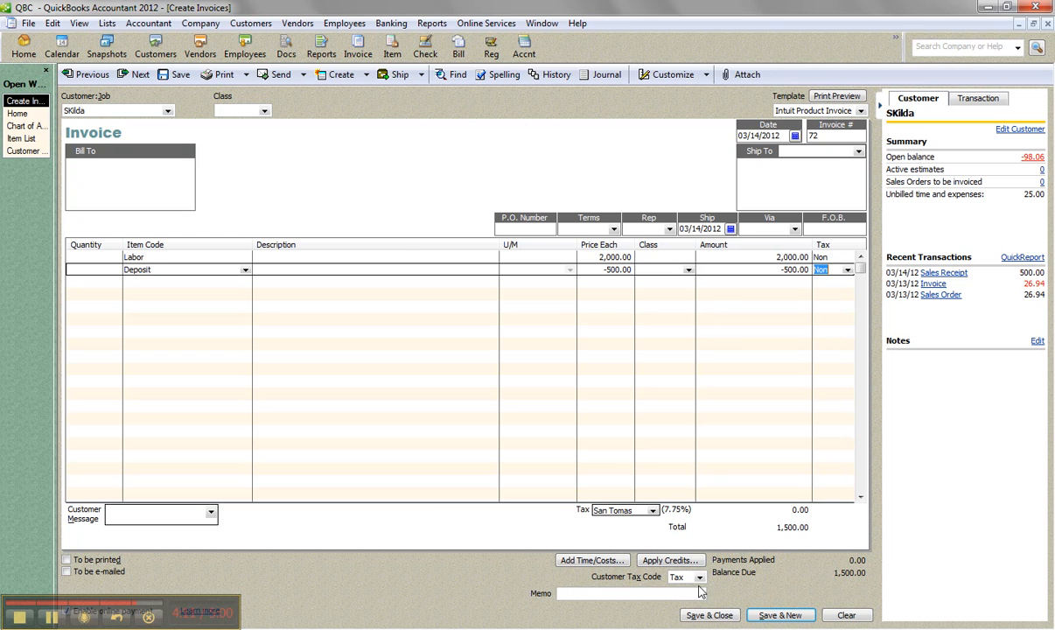
Step: Save and close the invoice, keeping the online payment link and declining to apply the customer's available credits
click(709, 616)
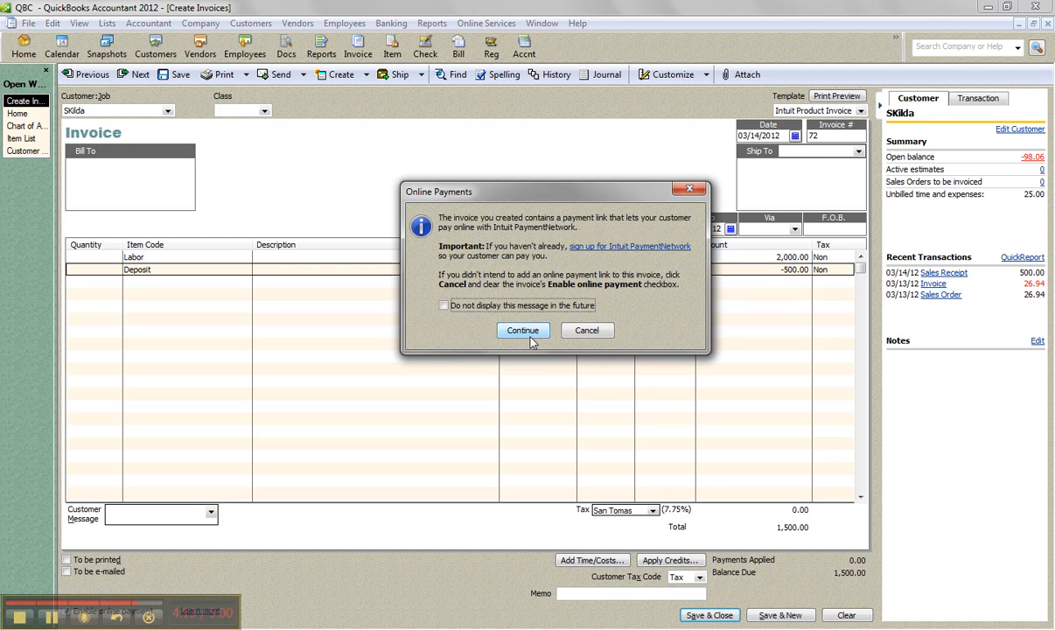
click(528, 335)
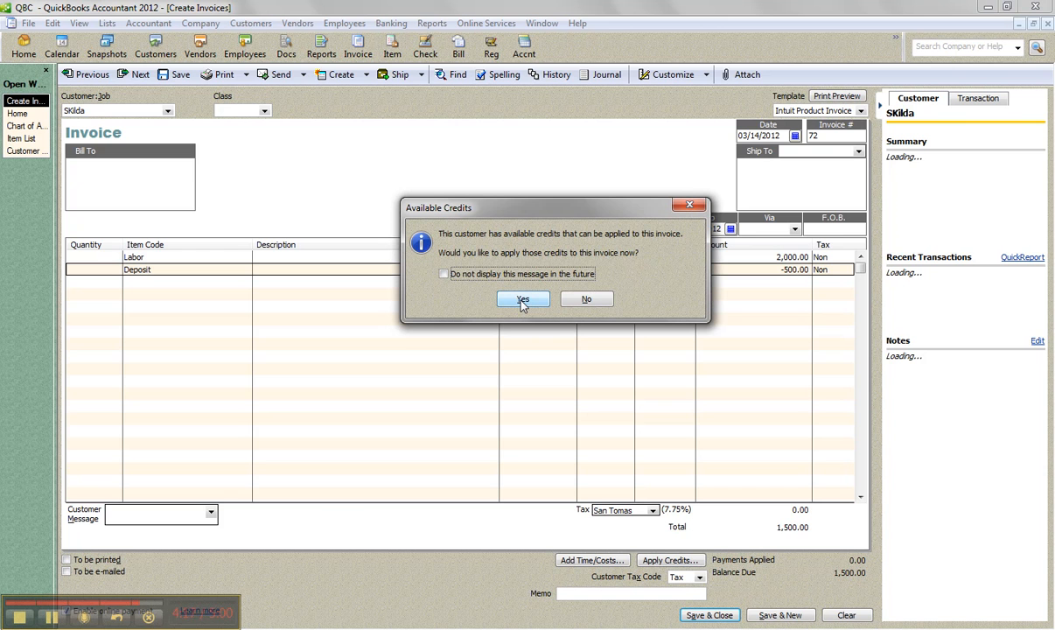
click(572, 299)
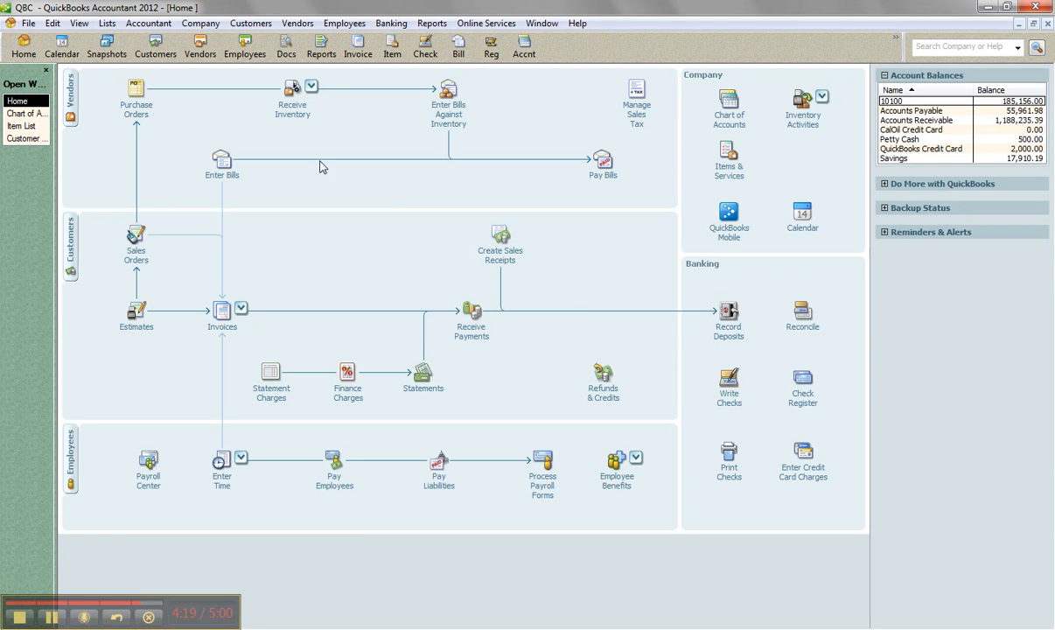
Step: Return to the Chart of Accounts to check the Customer Deposits balance after invoicing
click(21, 114)
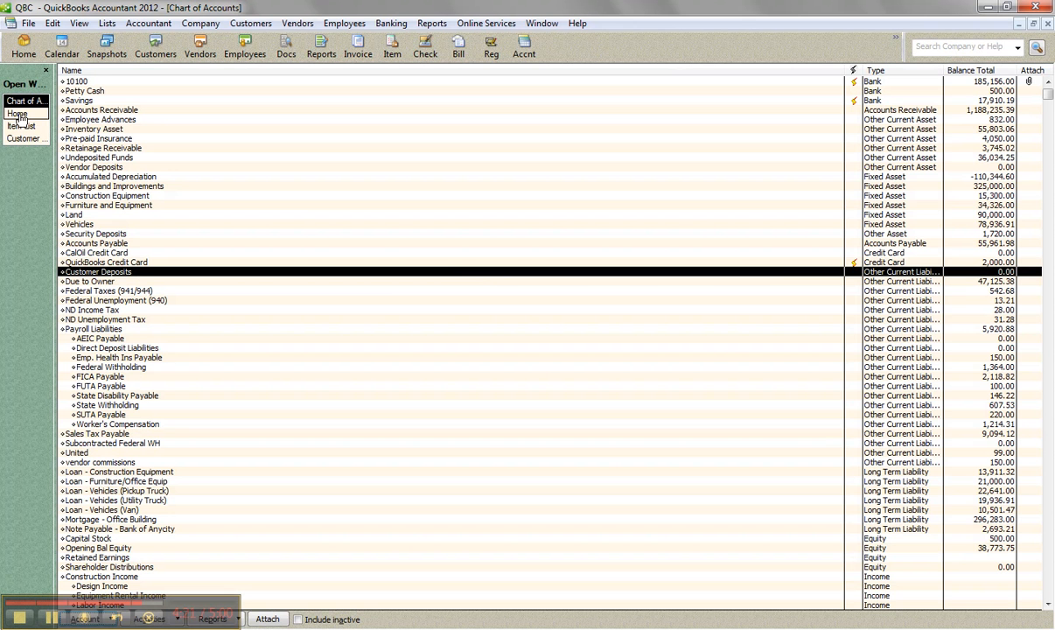